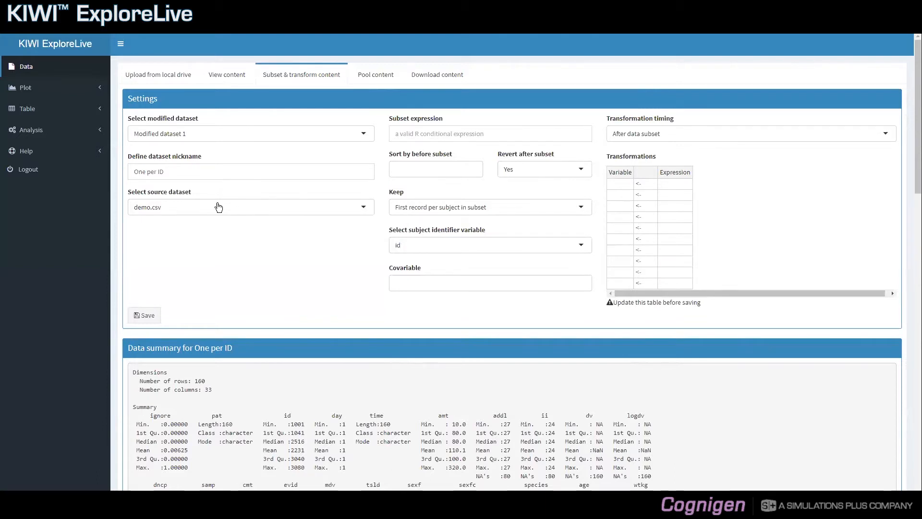
{"action": "left_click", "coordinate": [191, 203]}
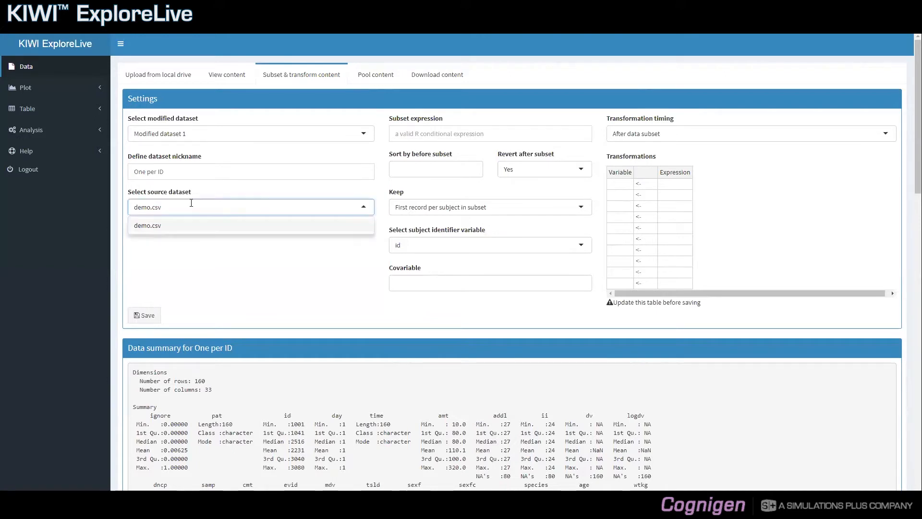
{"action": "left_click", "coordinate": [173, 181]}
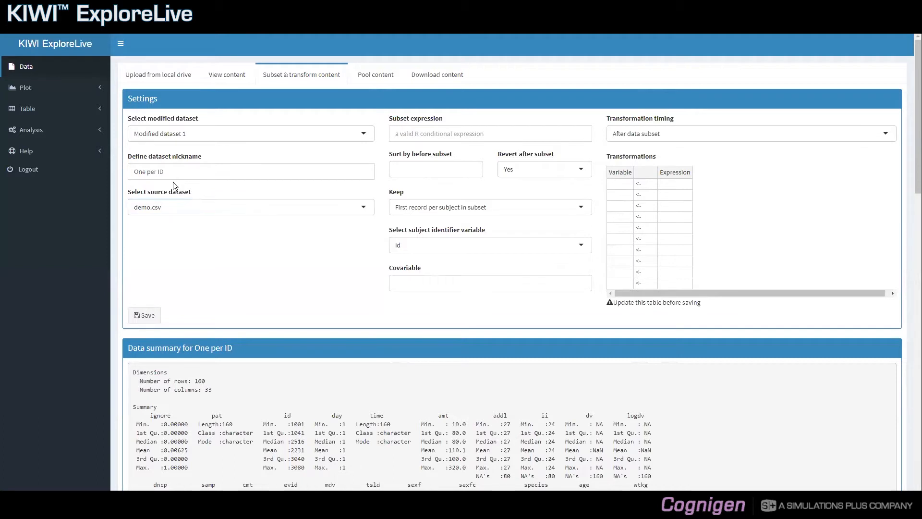
Open the regression analysis and select the One per ID dataset for it.
{"action": "left_click", "coordinate": [66, 136]}
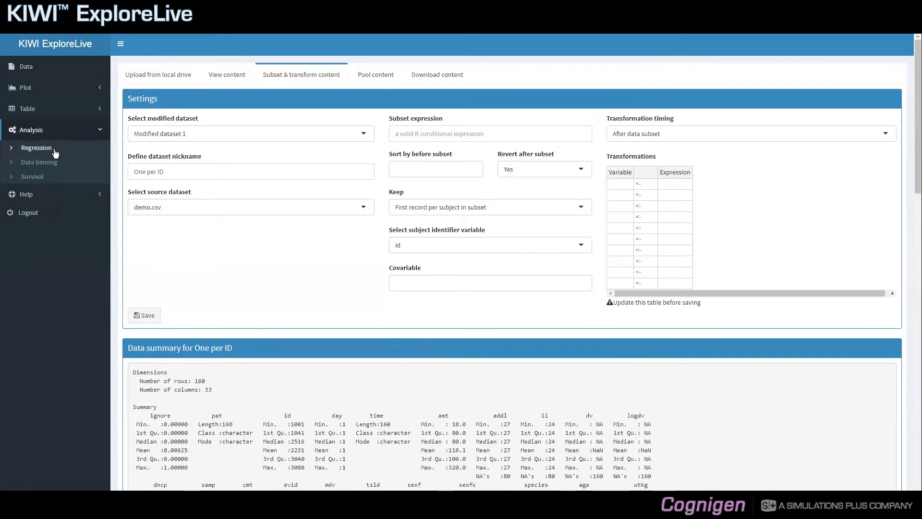
{"action": "left_click", "coordinate": [56, 153]}
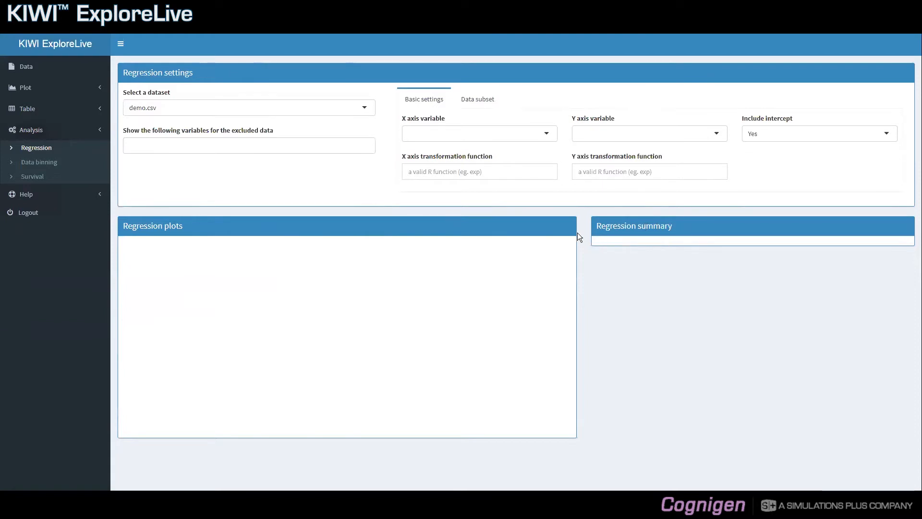
{"action": "left_click", "coordinate": [365, 109]}
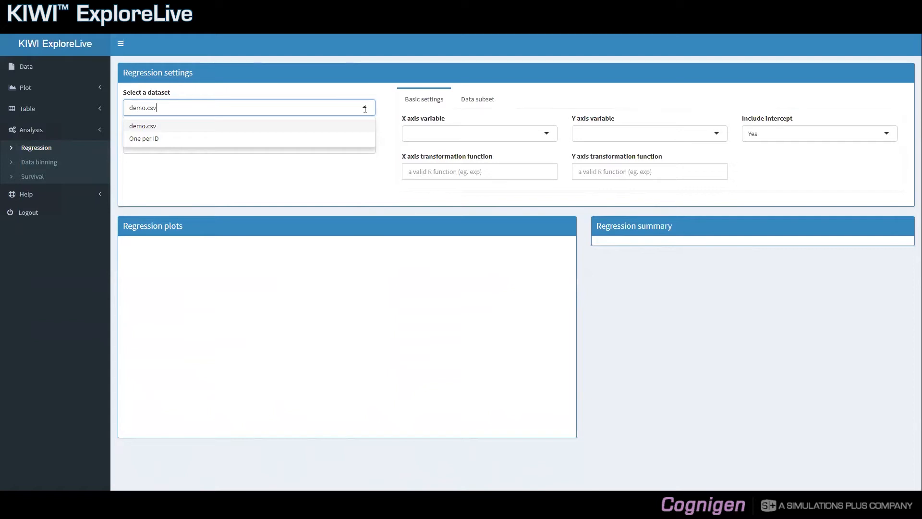
{"action": "left_click", "coordinate": [298, 139]}
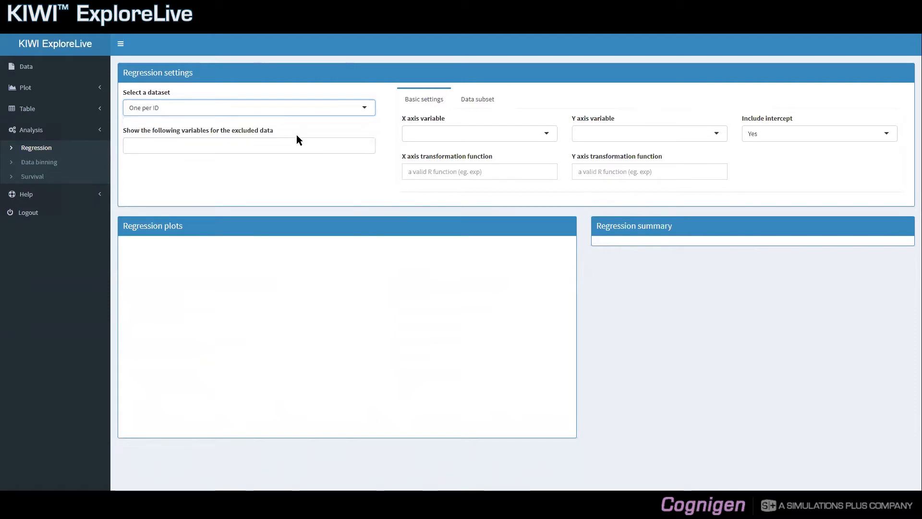
{"action": "left_click", "coordinate": [382, 129]}
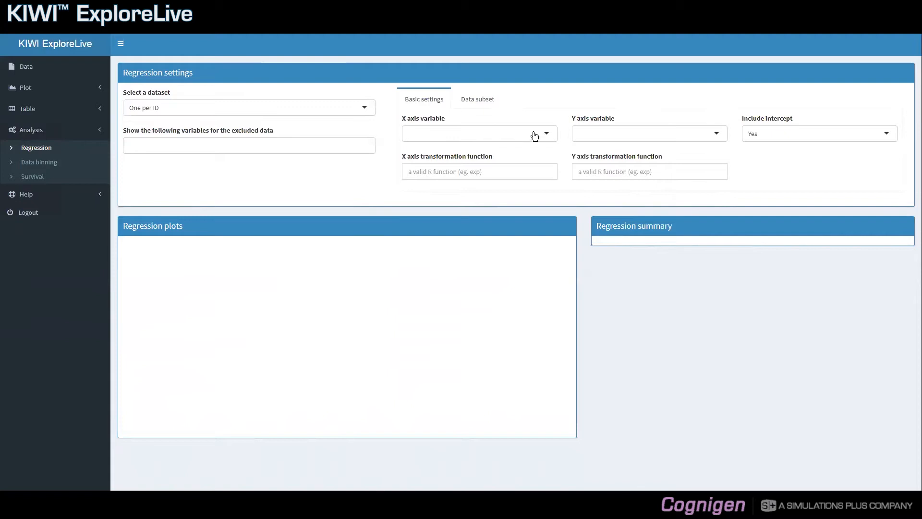
Set the regression's Y axis variable to crcl and its X axis variable to wtkg.
{"action": "left_click", "coordinate": [587, 135]}
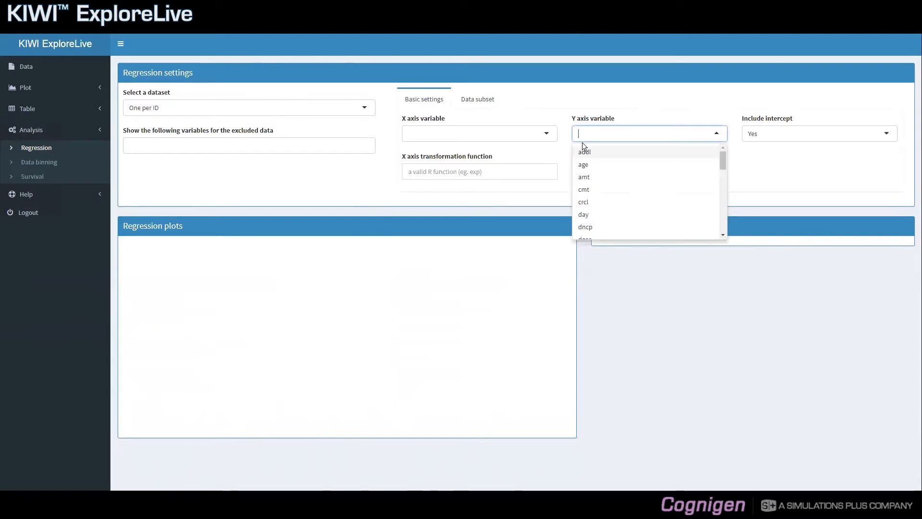
{"action": "type", "text": "crcl"}
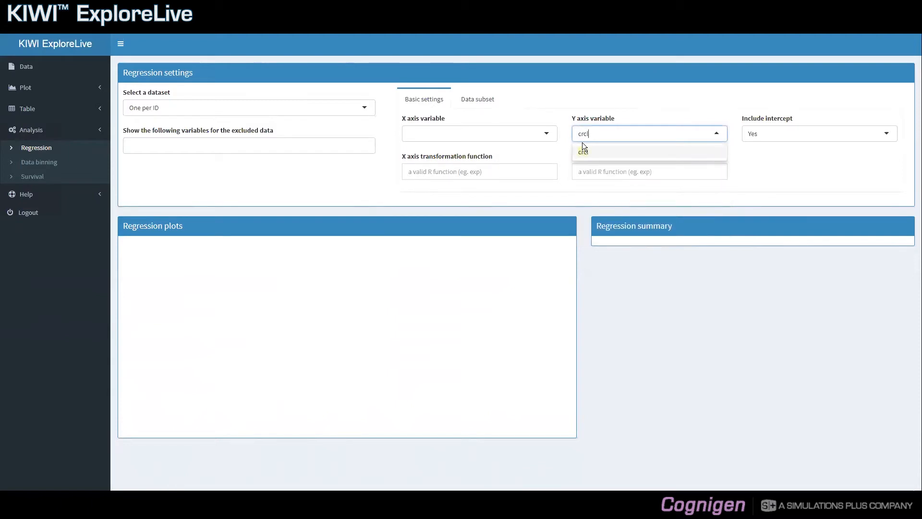
{"action": "key", "text": "Return"}
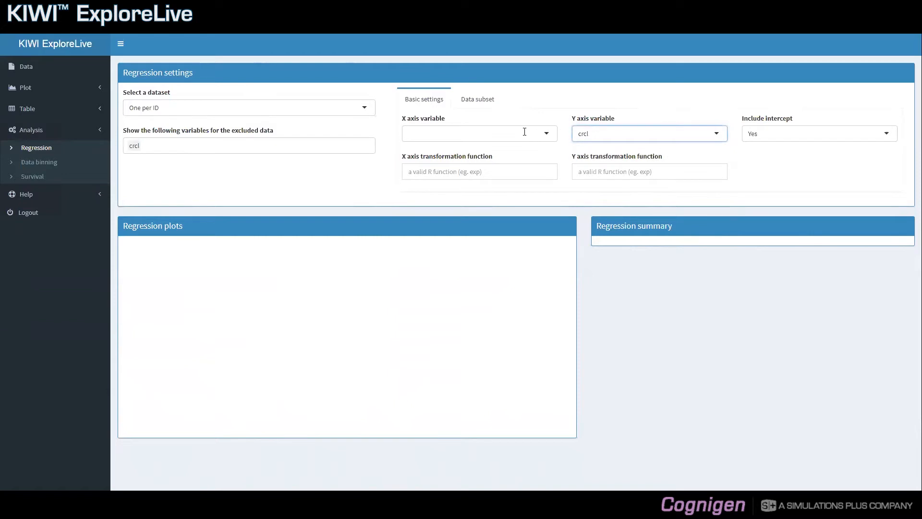
{"action": "left_click", "coordinate": [524, 134]}
{"action": "type", "text": "wtkg"}
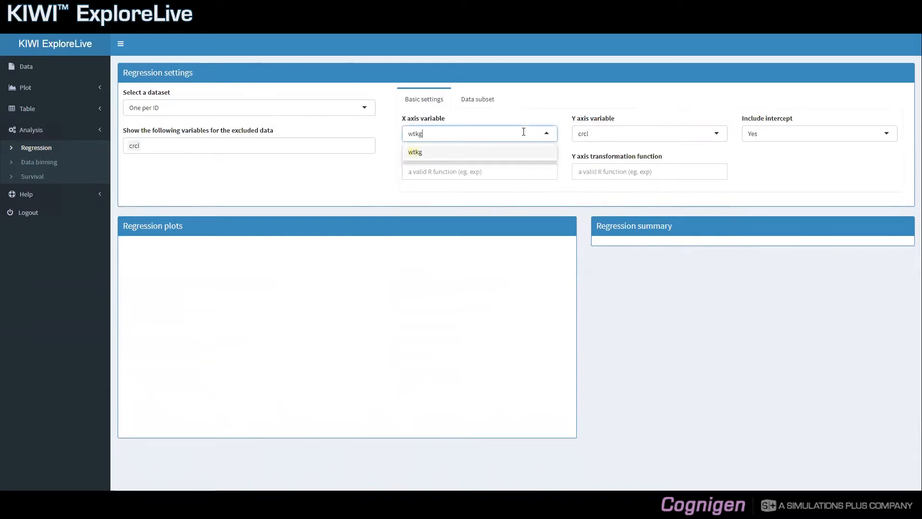
{"action": "key", "text": "Return"}
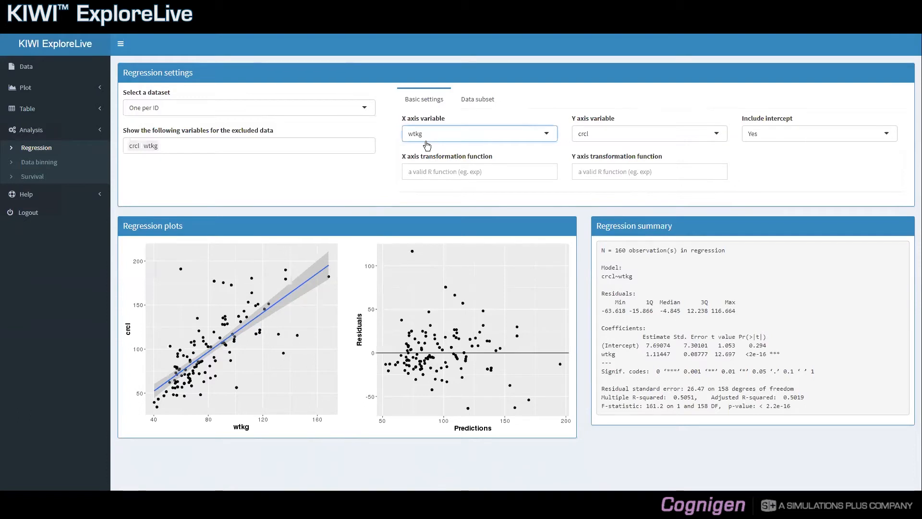
Try exp and sin as the X axis transformation function, and sin as the Y axis transformation function.
{"action": "left_click", "coordinate": [409, 172]}
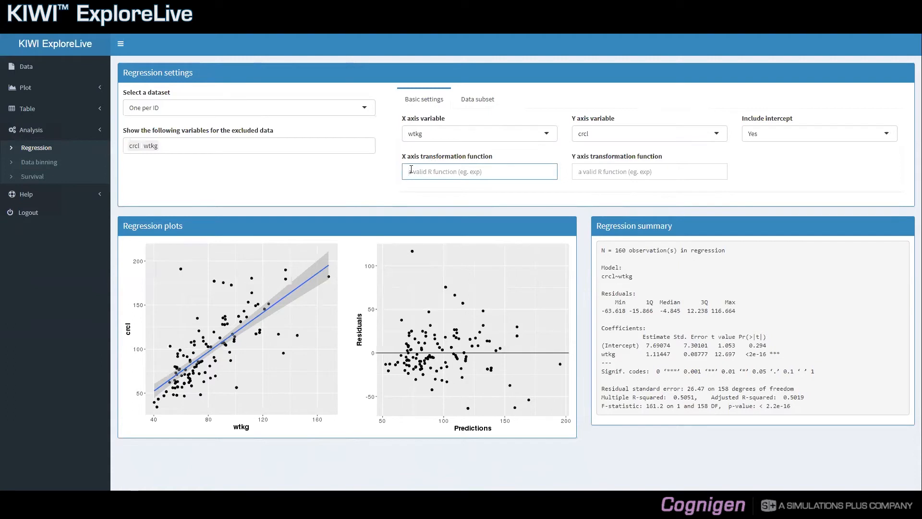
{"action": "type", "text": "exp"}
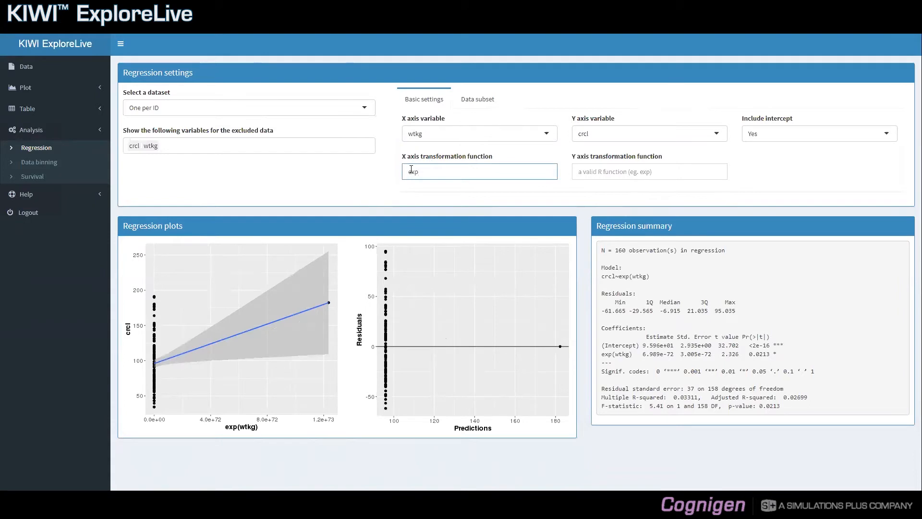
{"action": "key", "text": "BackSpace"}
{"action": "key", "text": "BackSpace"}
{"action": "key", "text": "BackSpace"}
{"action": "type", "text": "sin"}
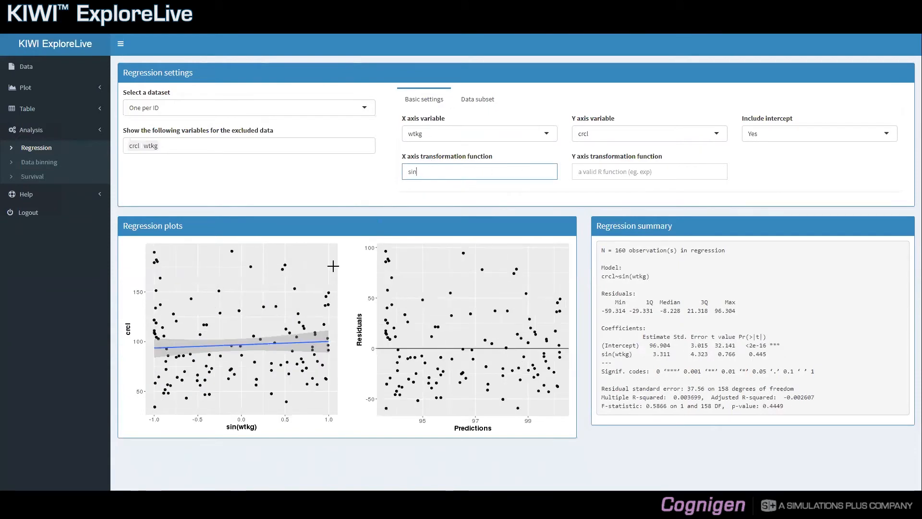
{"action": "left_click", "coordinate": [586, 173]}
{"action": "type", "text": "sin"}
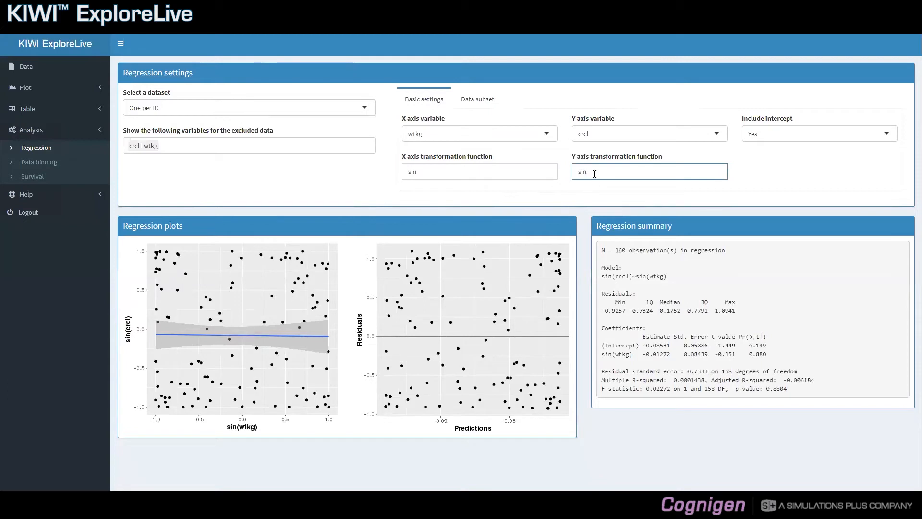
Clear the transformation functions of both the Y axis and the X axis.
{"action": "key", "text": "ctrl+a"}
{"action": "key", "text": "BackSpace"}
{"action": "left_click", "coordinate": [498, 170]}
{"action": "key", "text": "BackSpace"}
{"action": "key", "text": "BackSpace"}
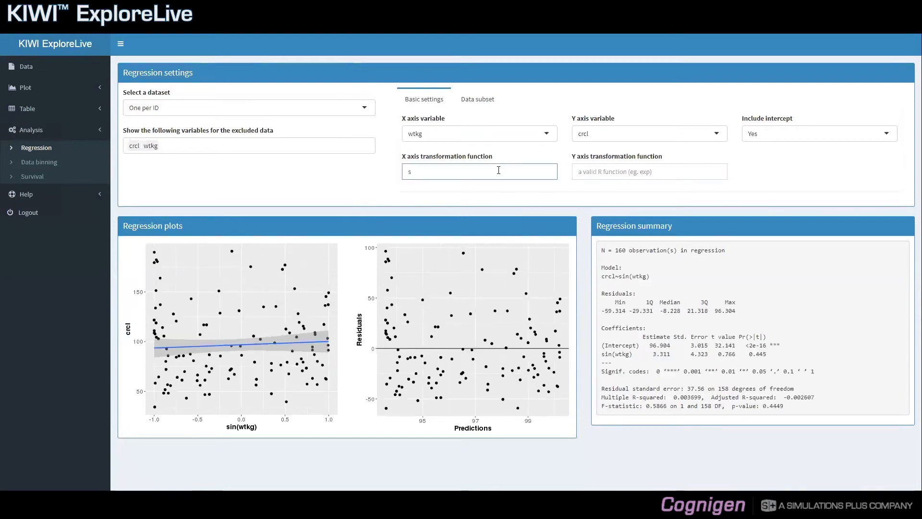
{"action": "key", "text": "BackSpace"}
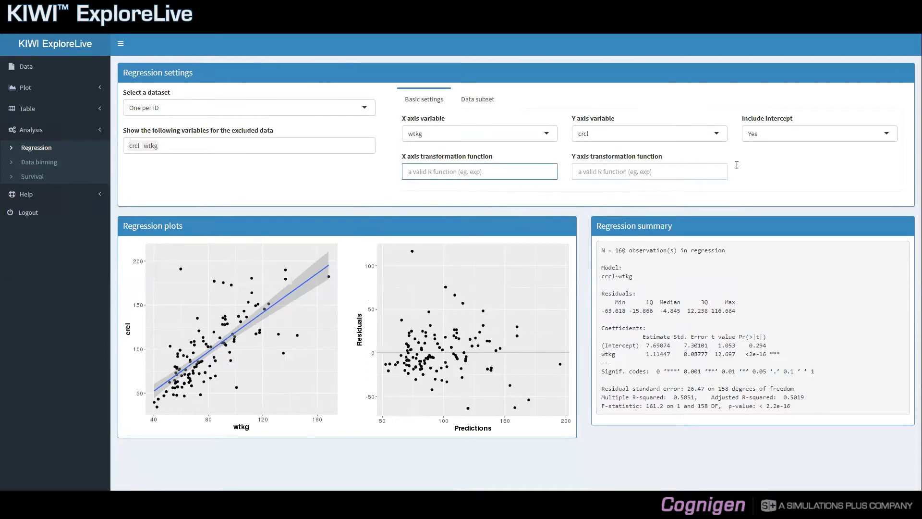
Try the regression without an intercept, highlighting the -1 term in the model formula, and set Include intercept back to Yes.
{"action": "left_click", "coordinate": [760, 140]}
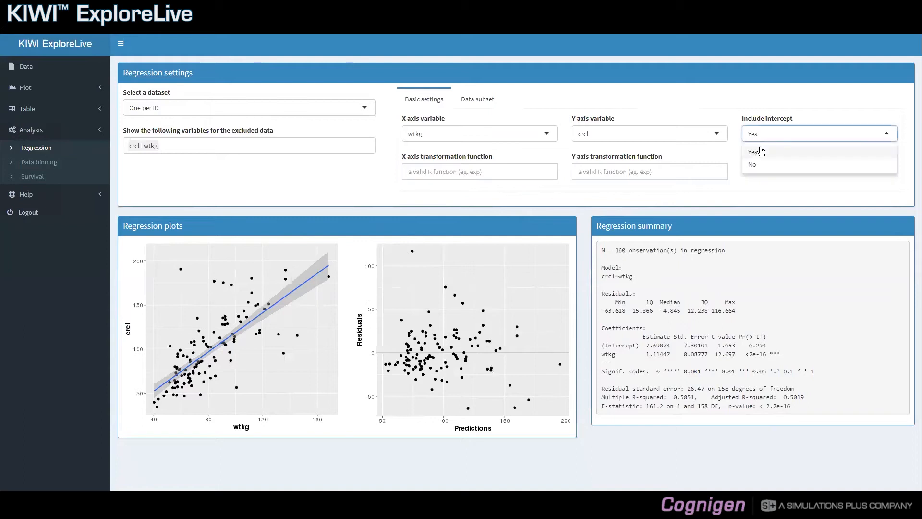
{"action": "left_click", "coordinate": [760, 168]}
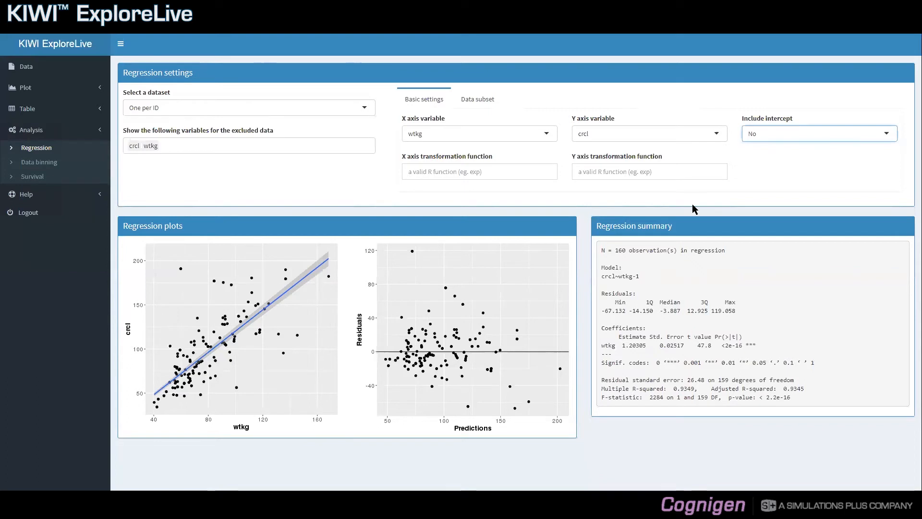
{"action": "left_click_drag", "start_coordinate": [639, 276], "coordinate": [634, 277]}
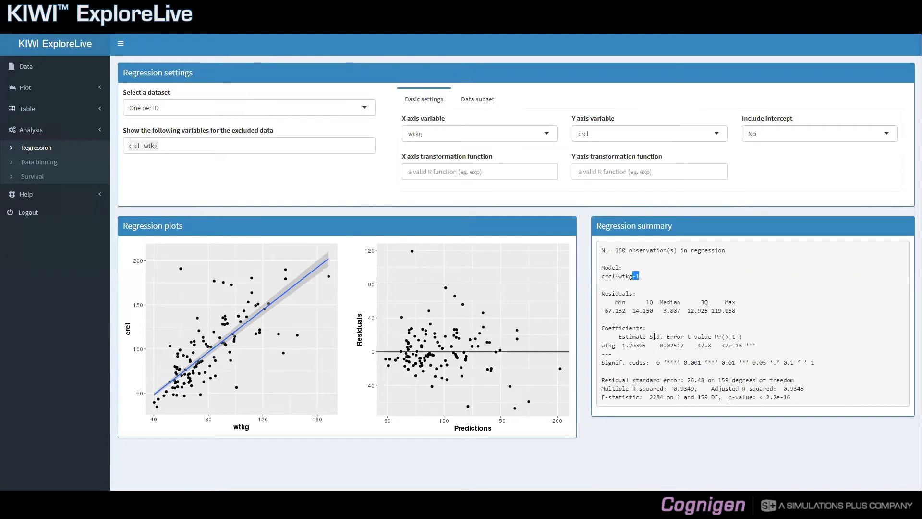
{"action": "left_click", "coordinate": [774, 136]}
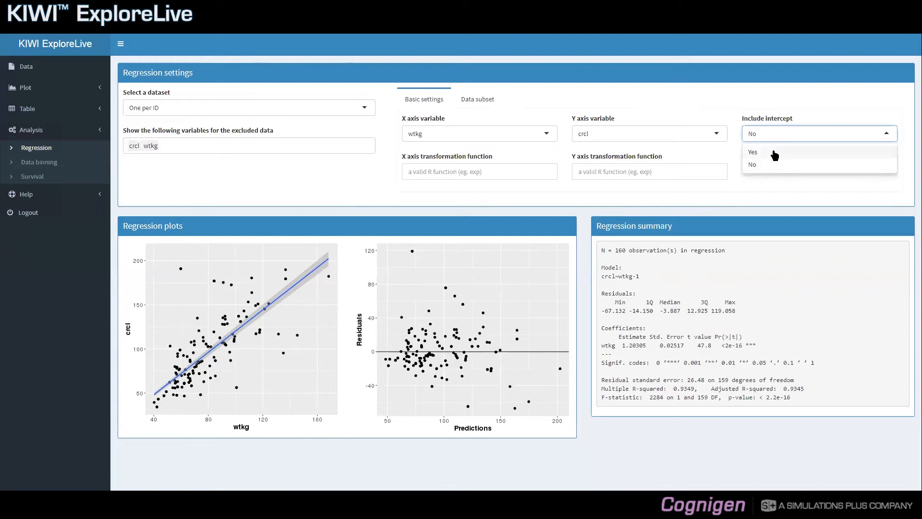
{"action": "left_click", "coordinate": [773, 153]}
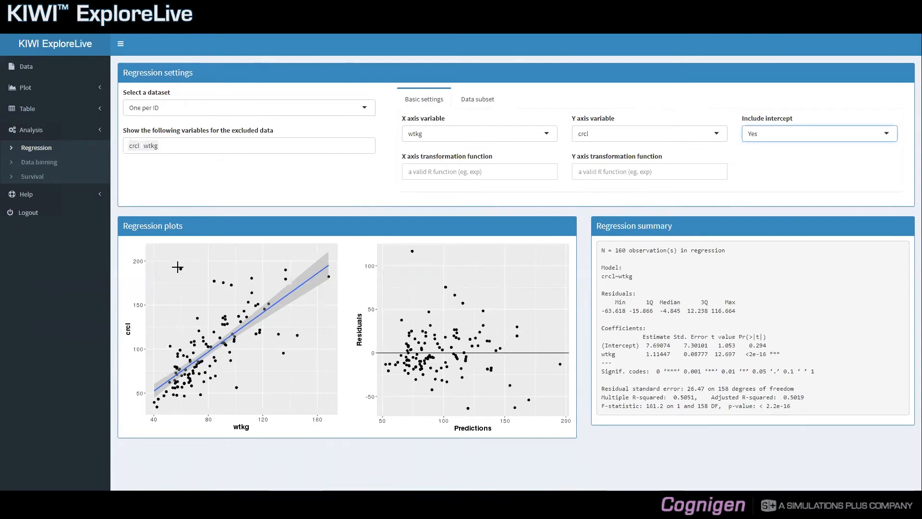
Exclude the outliers at wtkg about 60 to 100 and crcl about 170 to 195 in the regression plot, and review the excluded data.
{"action": "left_click_drag", "start_coordinate": [177, 263], "coordinate": [238, 291]}
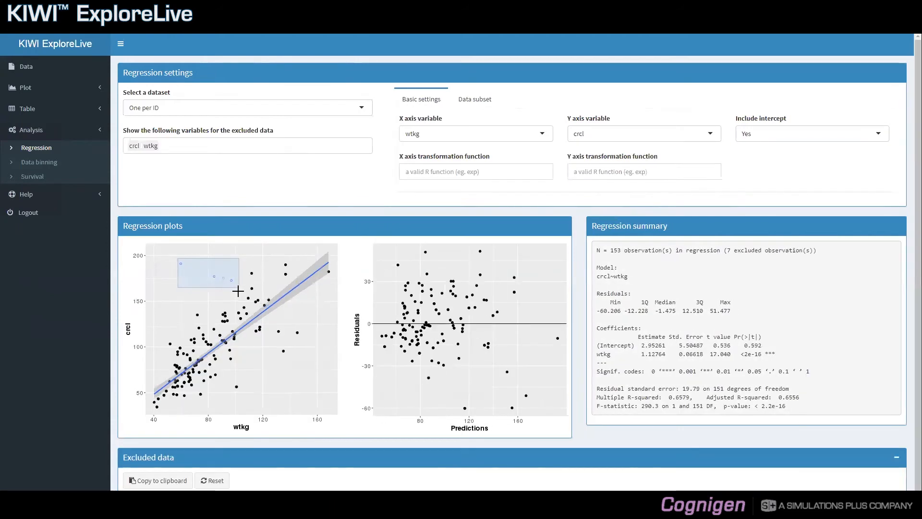
{"action": "left_click_drag", "start_coordinate": [237, 287], "coordinate": [235, 284]}
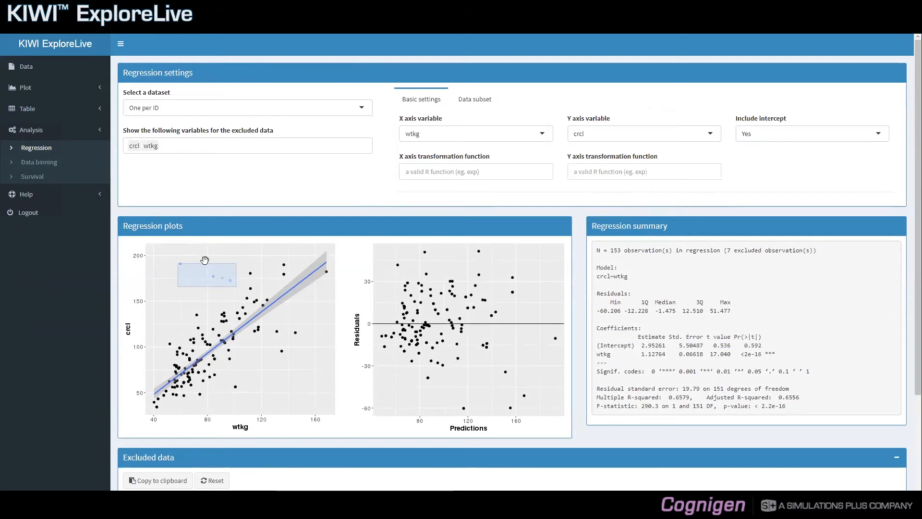
{"action": "left_click", "coordinate": [155, 251]}
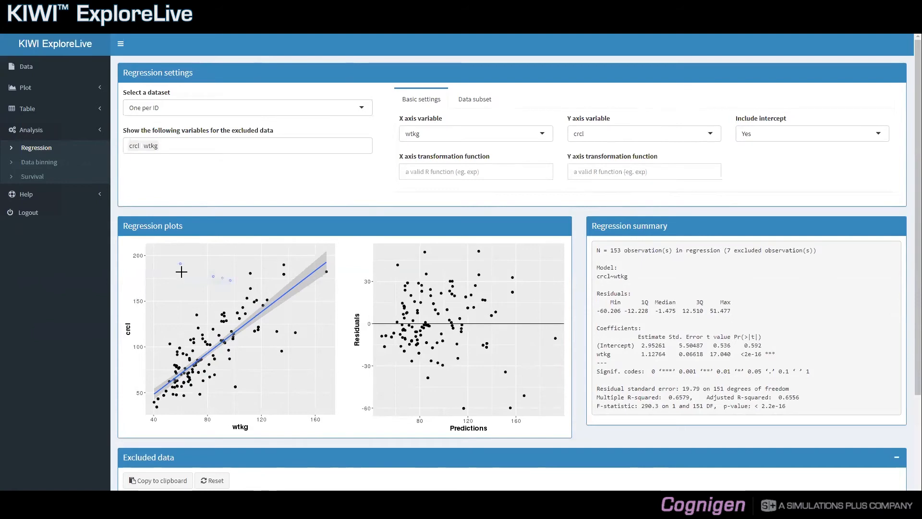
{"action": "scroll", "coordinate": [181, 272], "scroll_direction": "down", "scroll_amount": 1}
{"action": "scroll", "coordinate": [181, 272], "scroll_direction": "down", "scroll_amount": 1}
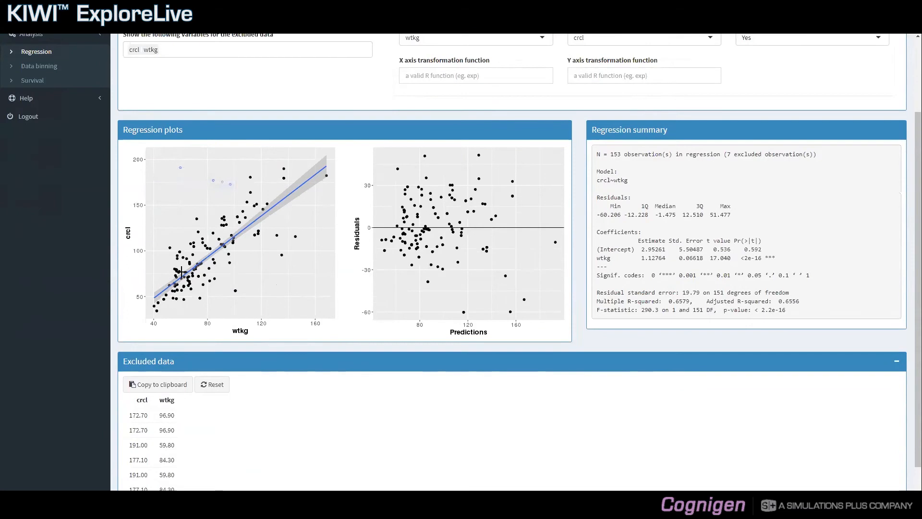
{"action": "scroll", "coordinate": [178, 365], "scroll_direction": "down", "scroll_amount": 1}
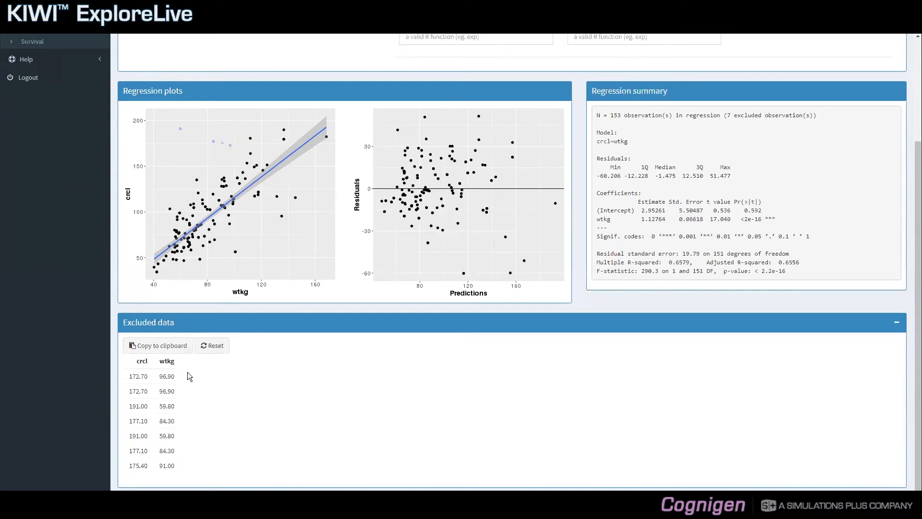
{"action": "scroll", "coordinate": [188, 371], "scroll_direction": "up", "scroll_amount": 2}
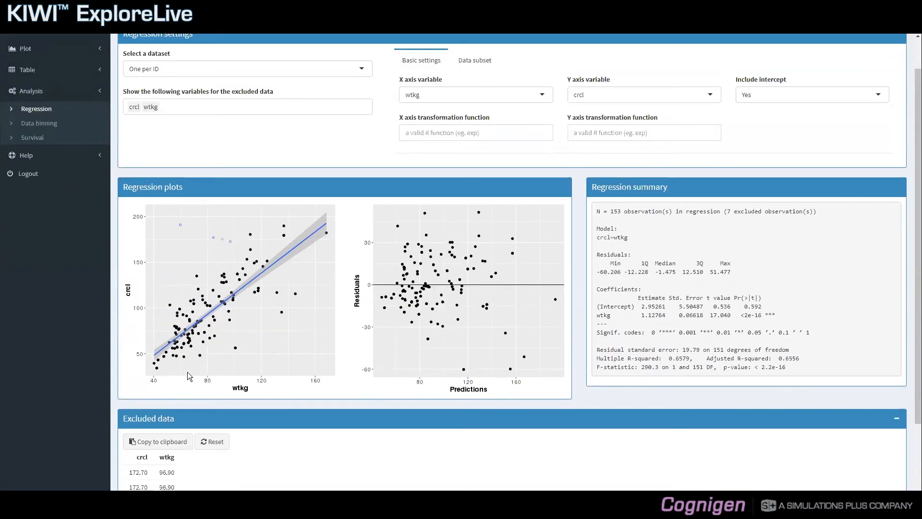
{"action": "scroll", "coordinate": [187, 372], "scroll_direction": "up", "scroll_amount": 1}
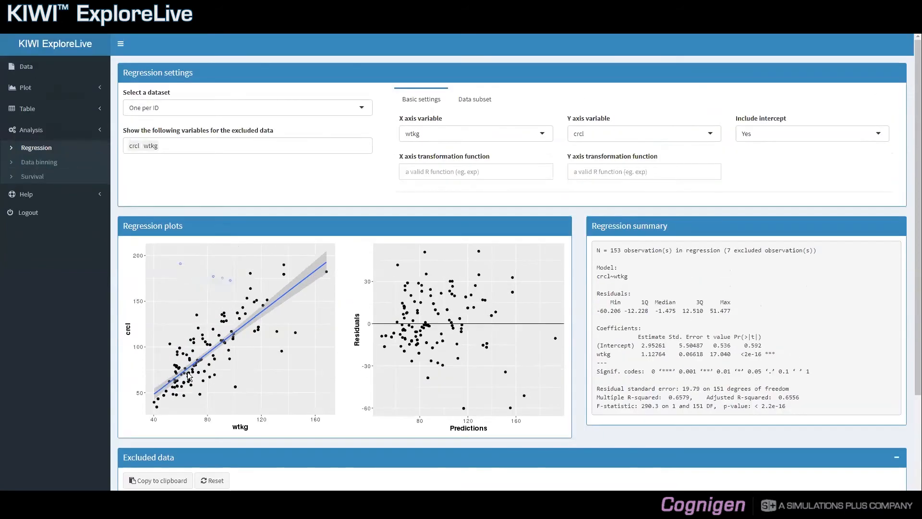
Add id, num and dv to the variables shown for the excluded data.
{"action": "left_click", "coordinate": [213, 147]}
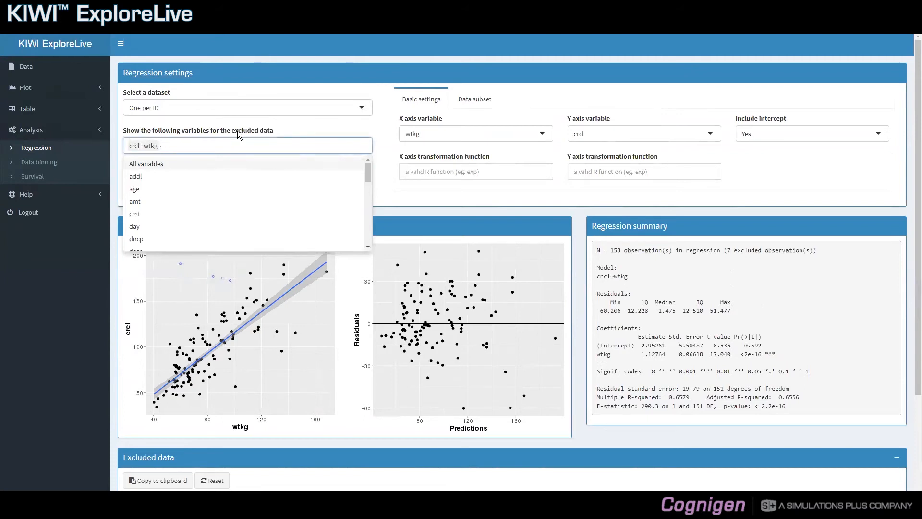
{"action": "type", "text": "id"}
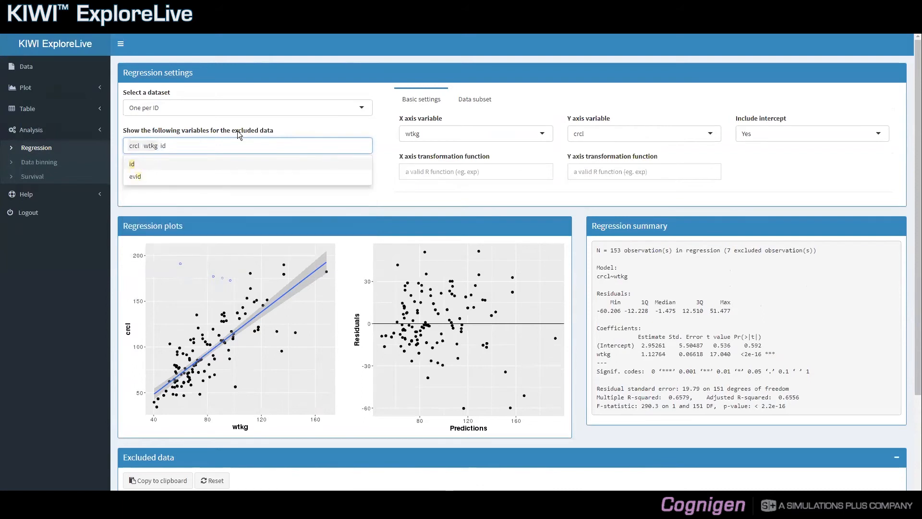
{"action": "key", "text": "Return"}
{"action": "type", "text": "num"}
{"action": "key", "text": "Return"}
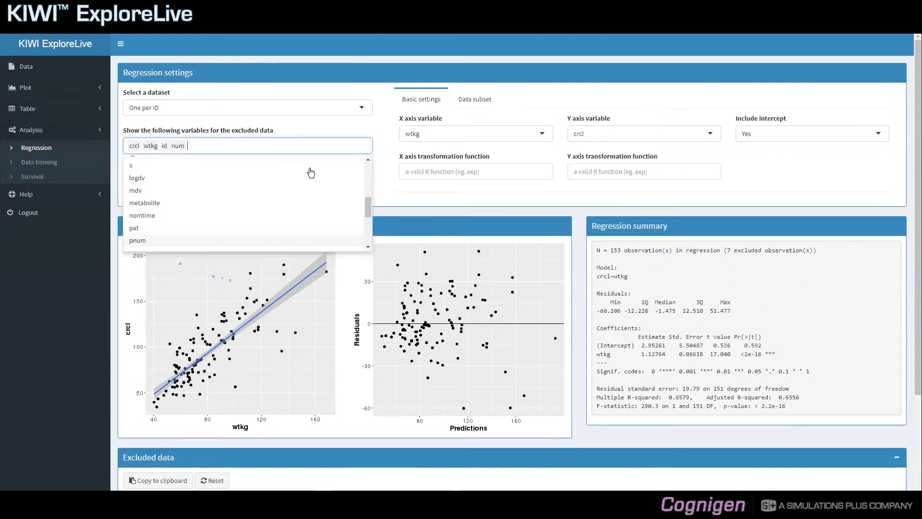
{"action": "type", "text": "dv"}
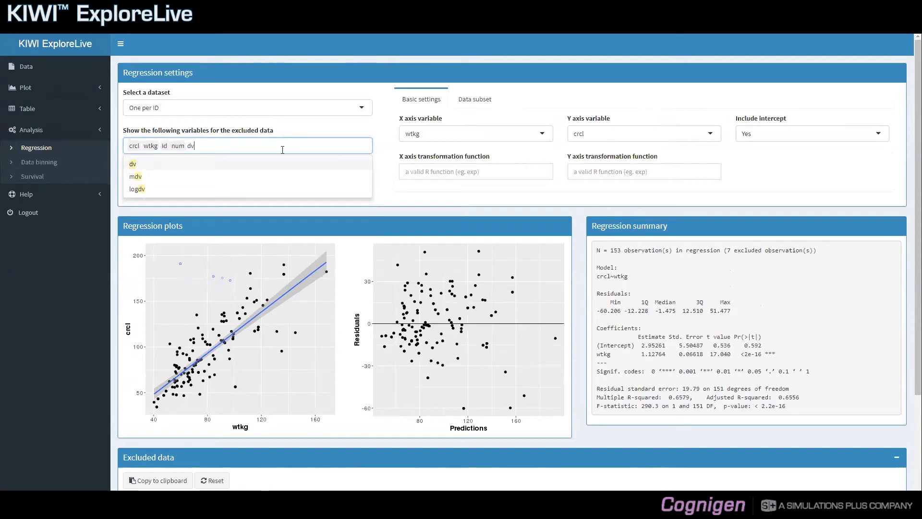
{"action": "key", "text": "Return"}
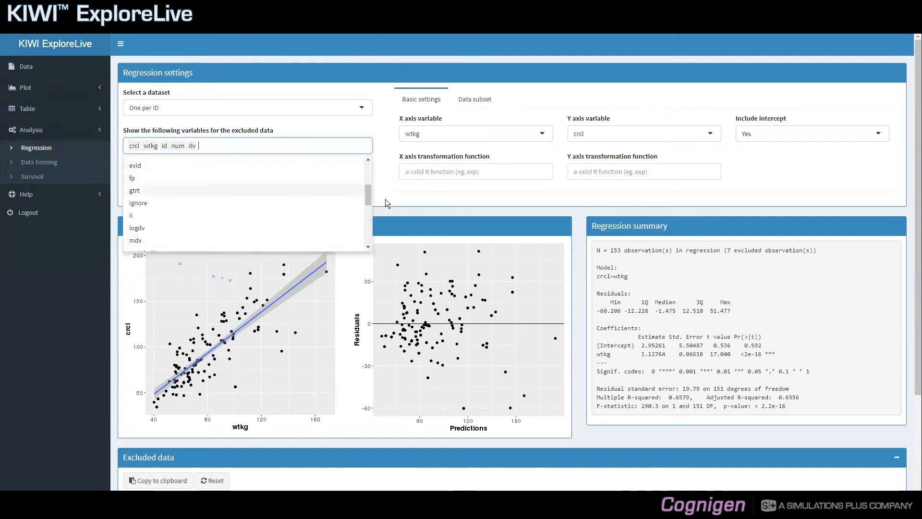
Close the variable list and review the excluded data table below the regression plots.
{"action": "left_click", "coordinate": [385, 199]}
{"action": "scroll", "coordinate": [240, 368], "scroll_direction": "down", "scroll_amount": 2}
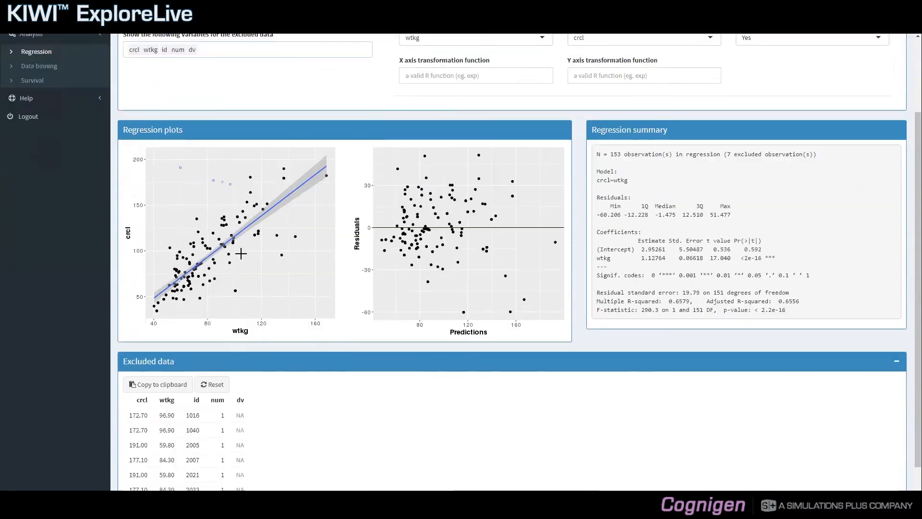
{"action": "scroll", "coordinate": [230, 401], "scroll_direction": "down", "scroll_amount": 1}
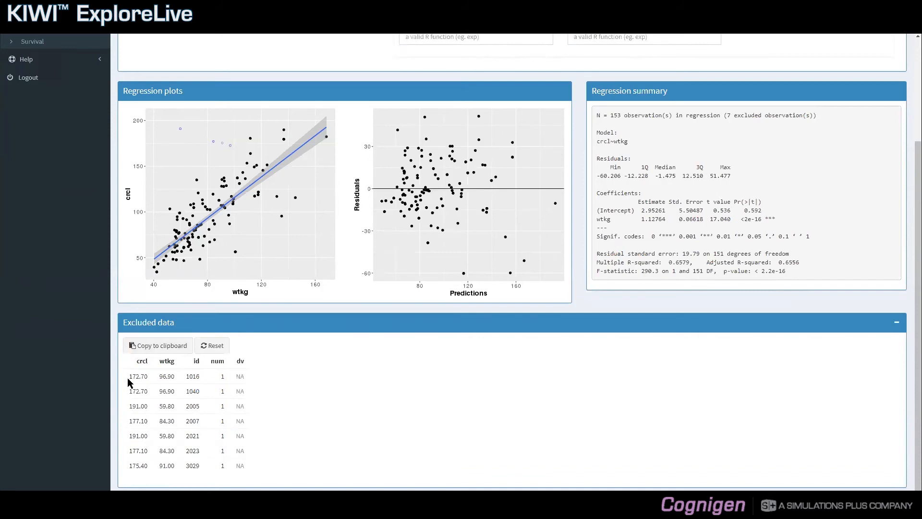
Exclude the low outlier at wtkg about 100 and the points at wtkg about 130 to 155 and crcl about 80 to 120.
{"action": "left_click", "coordinate": [234, 252]}
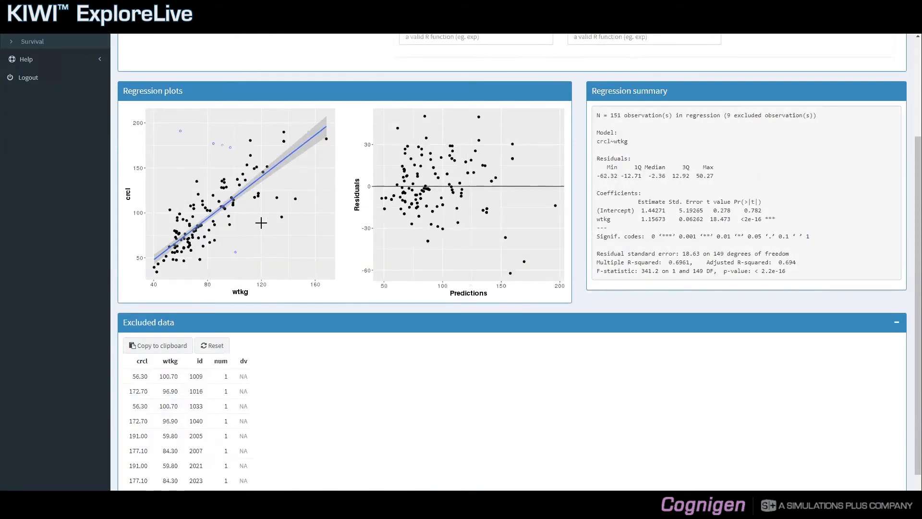
{"action": "left_click_drag", "start_coordinate": [273, 194], "coordinate": [306, 230]}
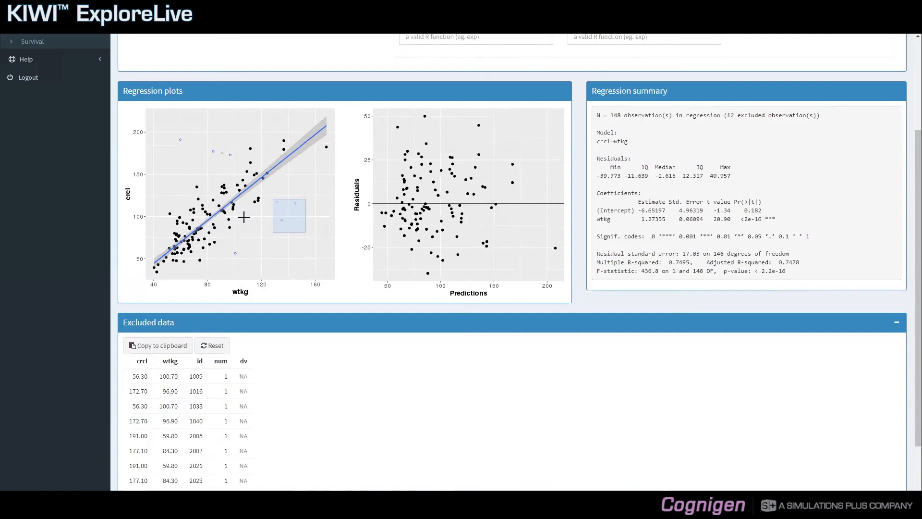
{"action": "left_click", "coordinate": [267, 234]}
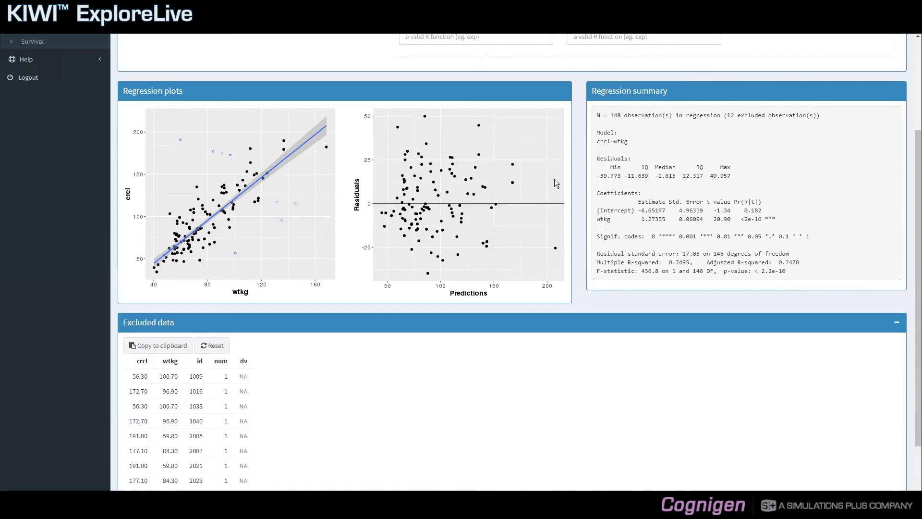
Reset the excluded data to restore all observations, and open the data subset settings of the regression.
{"action": "left_click", "coordinate": [227, 348]}
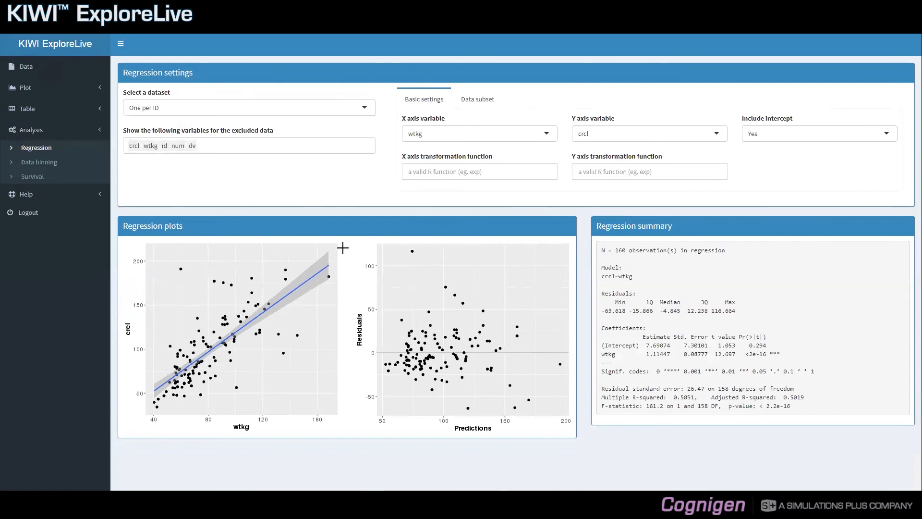
{"action": "left_click", "coordinate": [470, 107]}
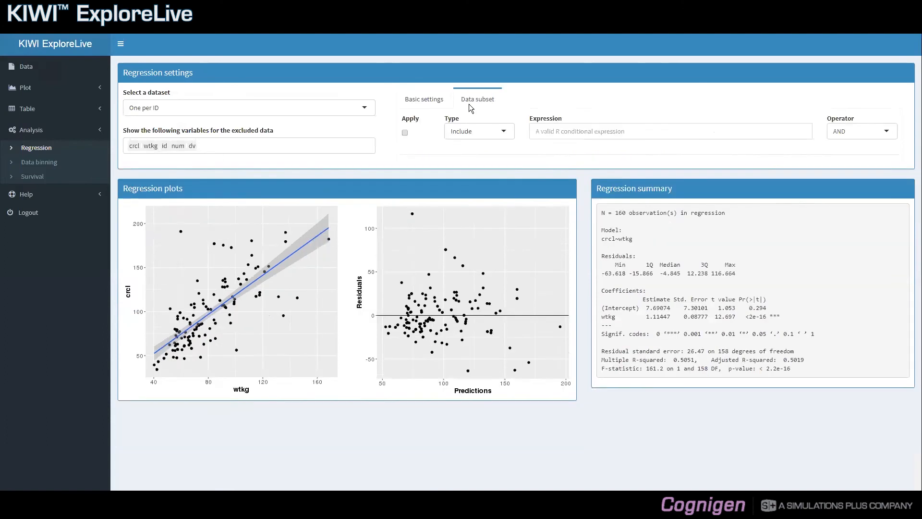